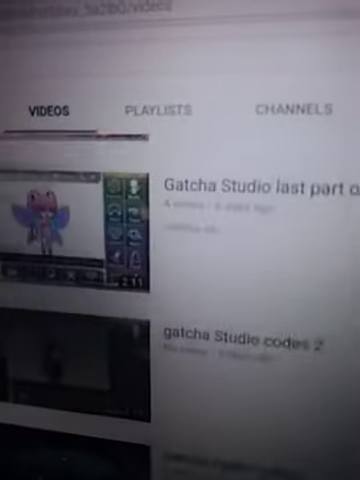
pyautogui.scroll(-2, 180, 300)
pyautogui.scroll(-2, 180, 300)
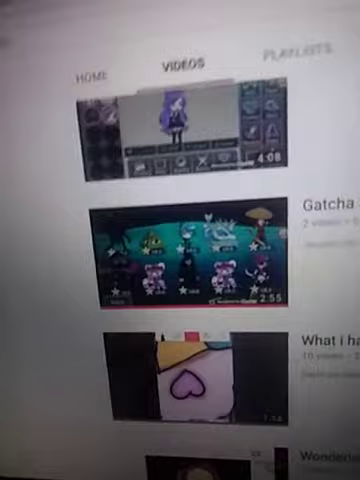
pyautogui.scroll(3, 180, 300)
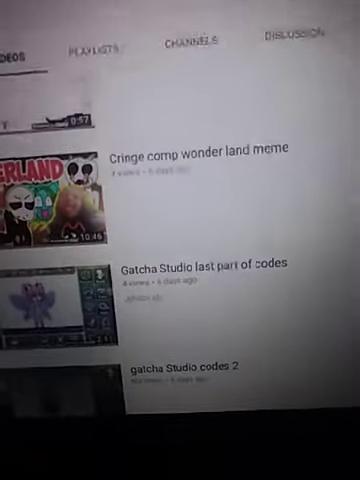